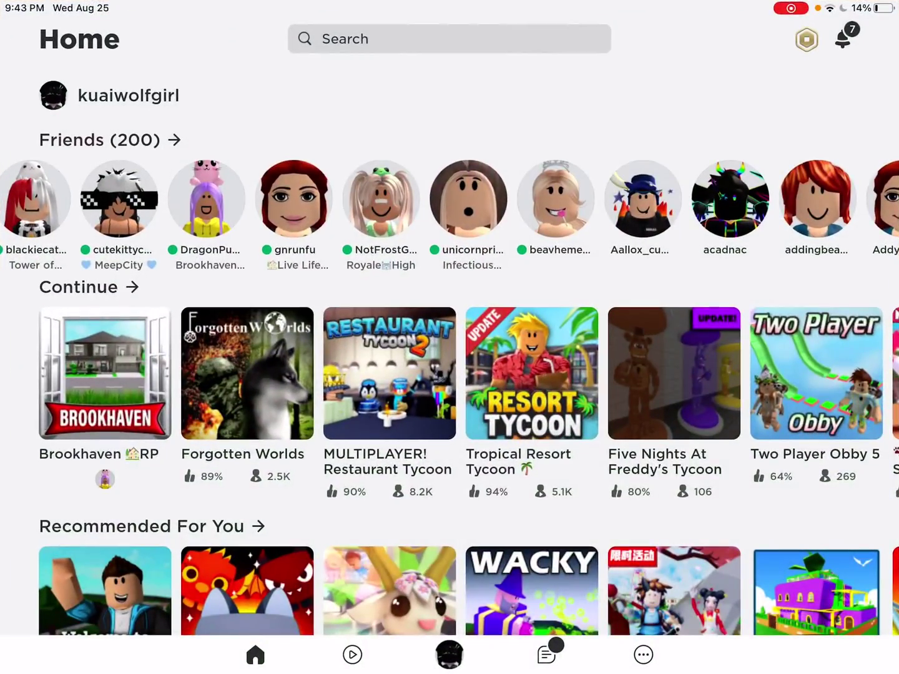
Step: Show the avatar editor's Hats collection beside the avatar wearing the black cat-ear hat
click(138, 380)
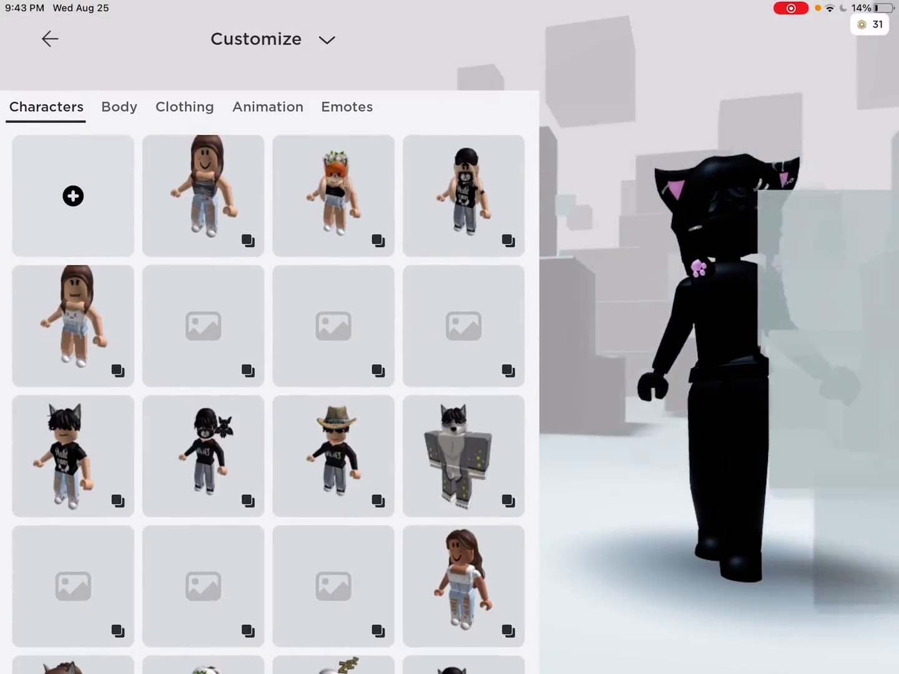
click(183, 107)
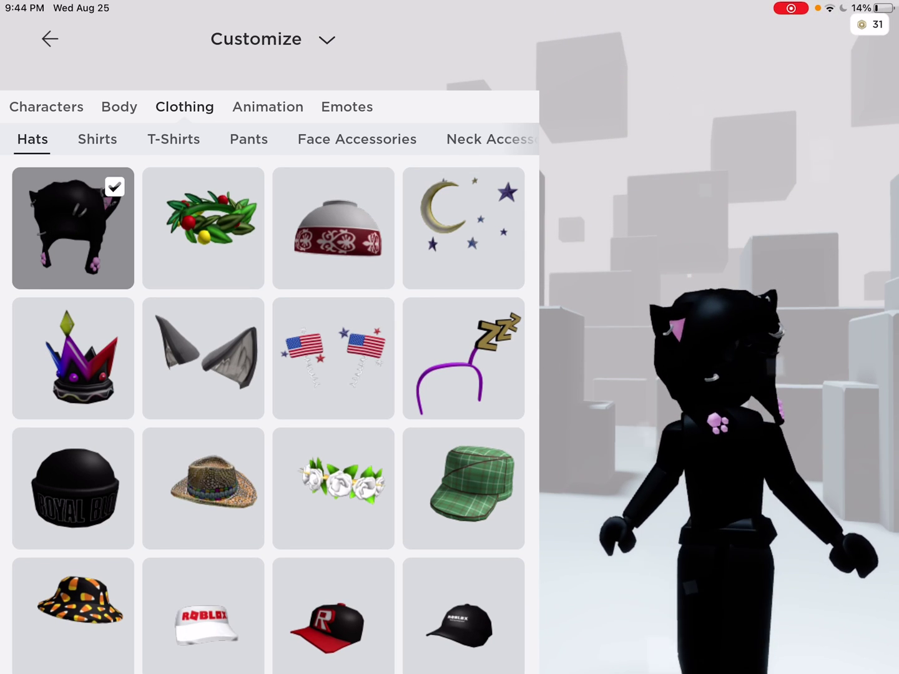
scroll(269, 421, down, 3)
scroll(269, 421, up, 3)
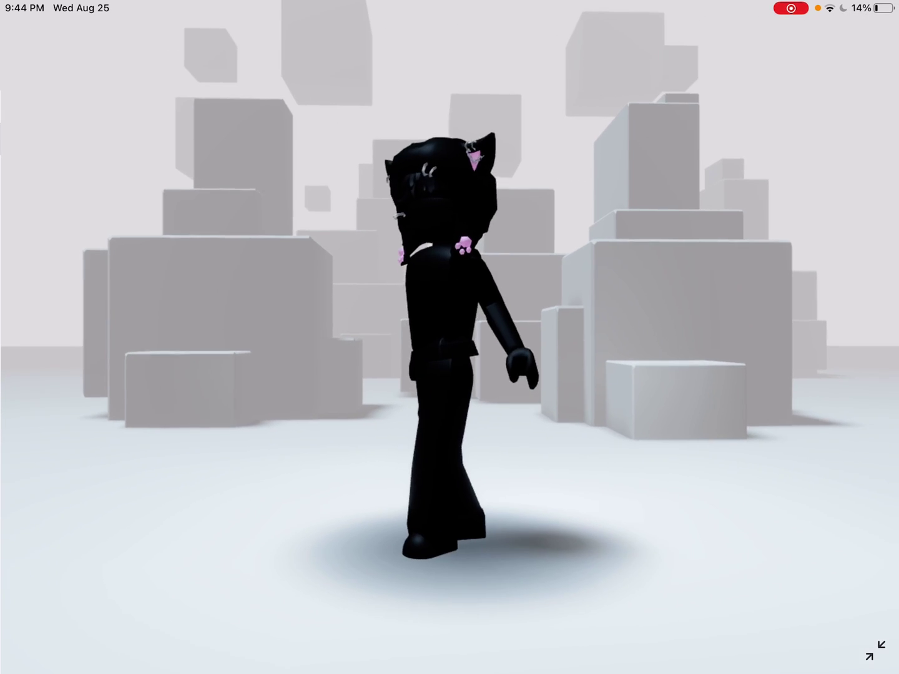
click(874, 650)
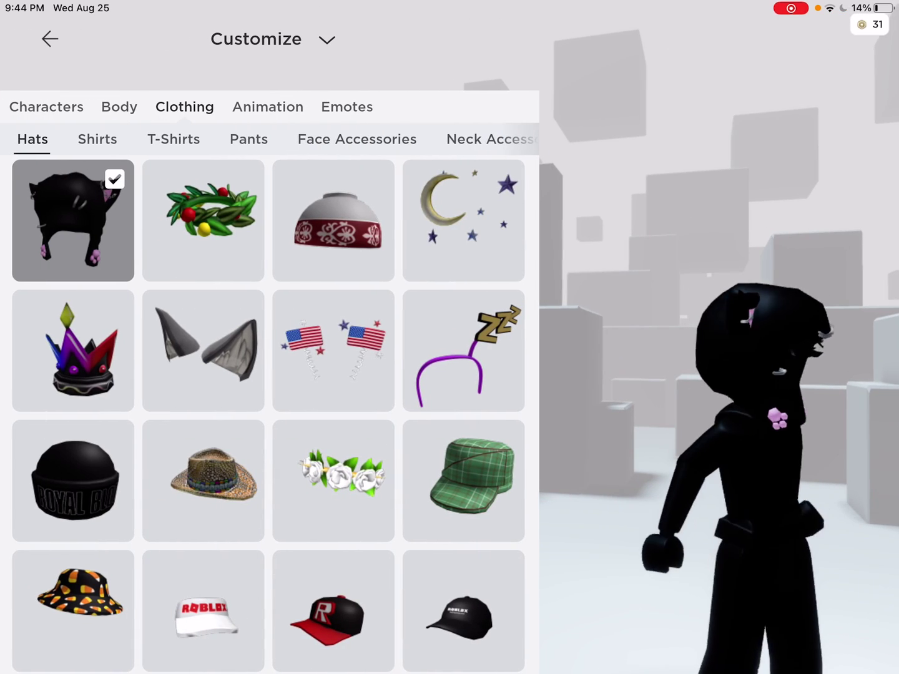
click(875, 650)
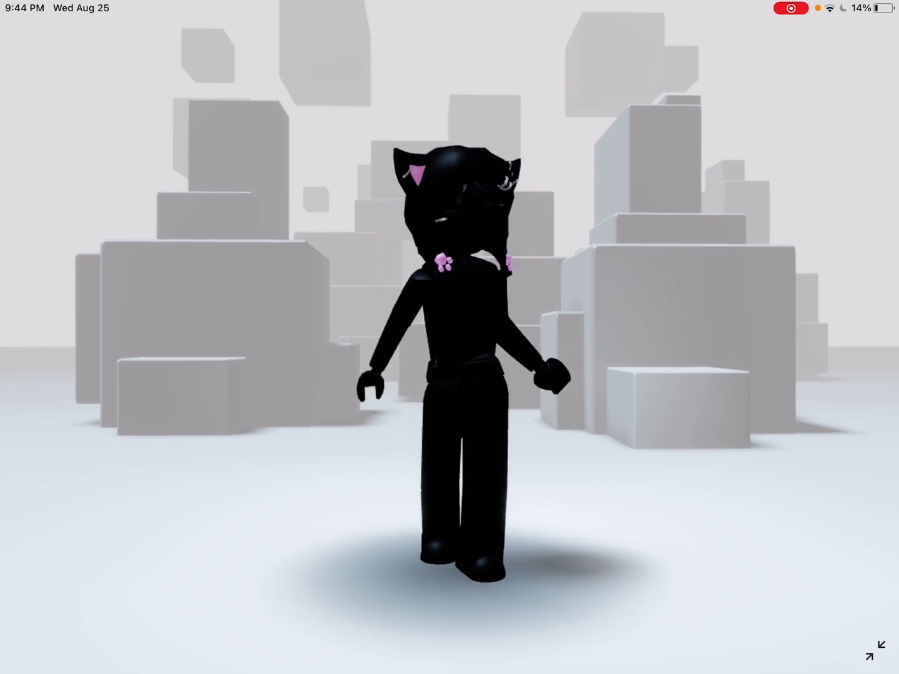
scroll(449, 337, up, 5)
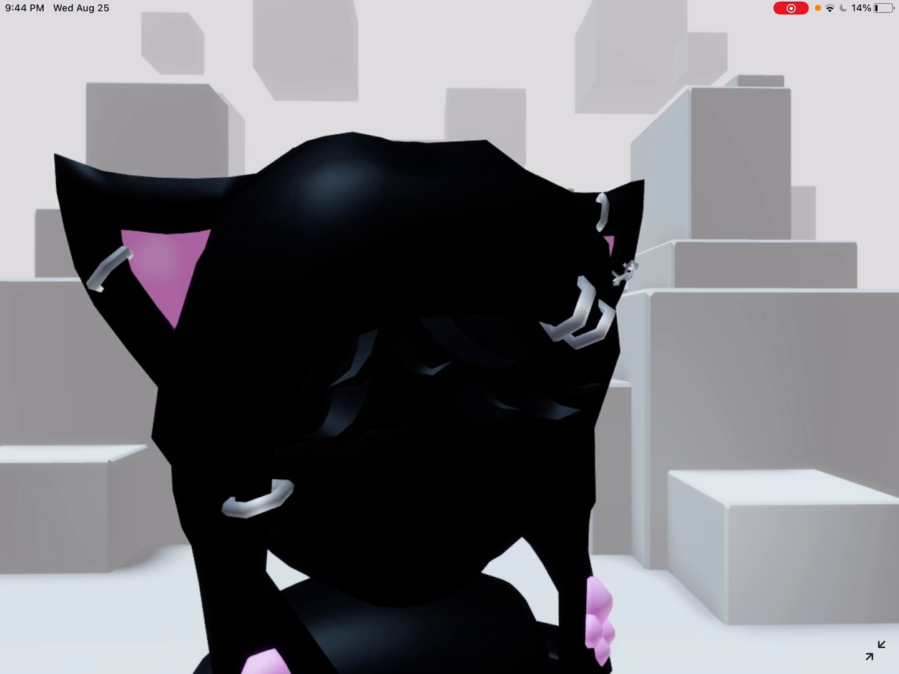
click(875, 650)
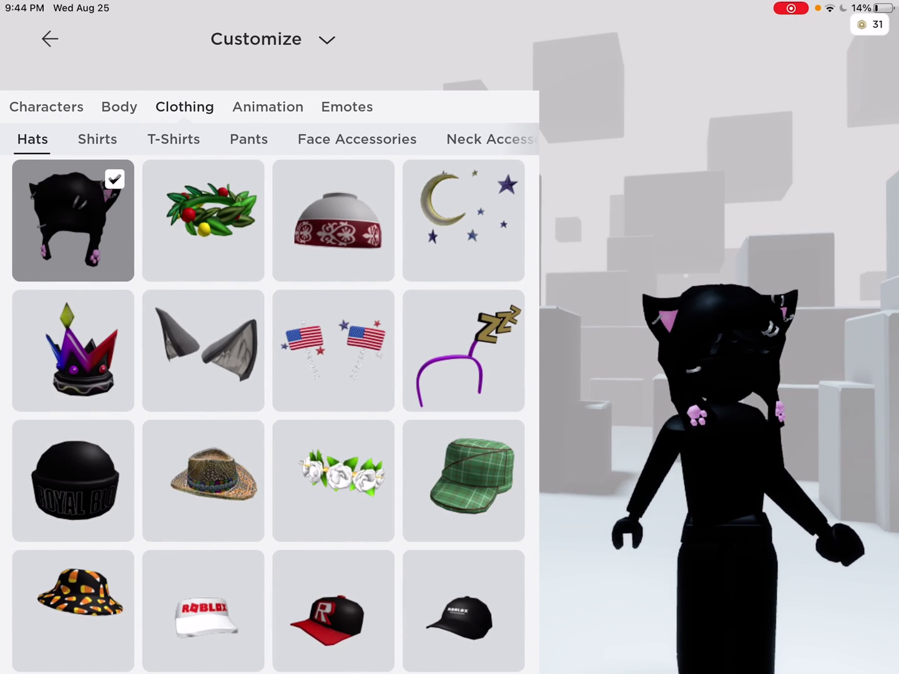
Step: Look through Shirts, then Body Heads and Hair, and preview the cat-eared avatar full-screen
click(97, 140)
click(119, 107)
click(155, 140)
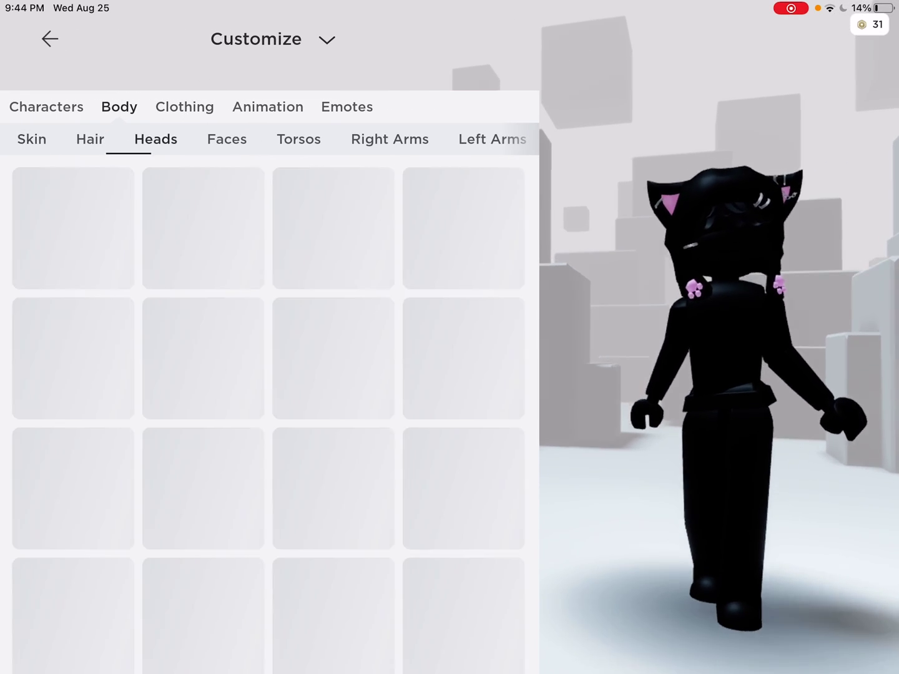
click(90, 139)
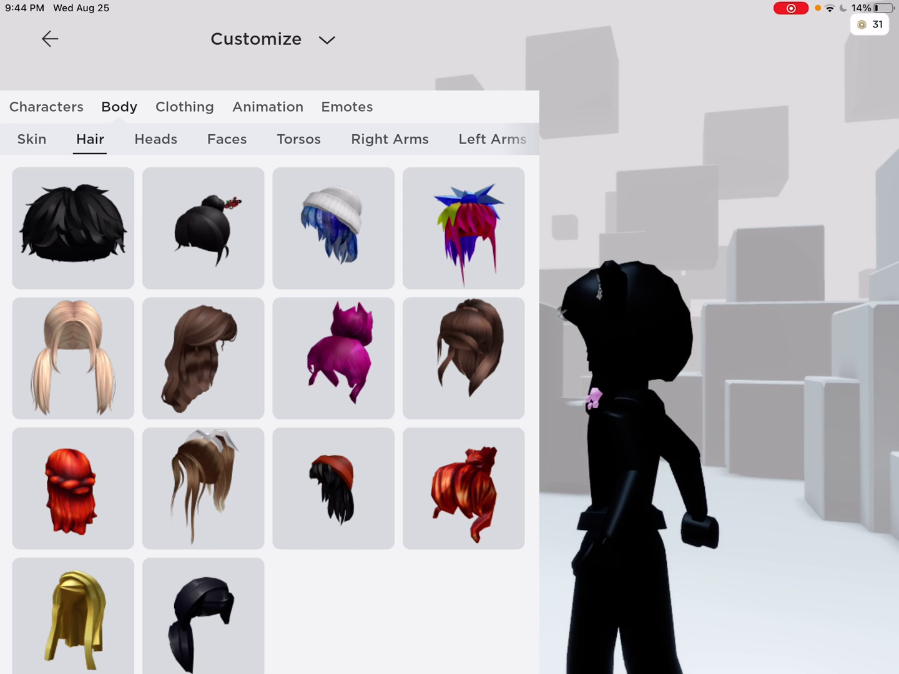
click(875, 650)
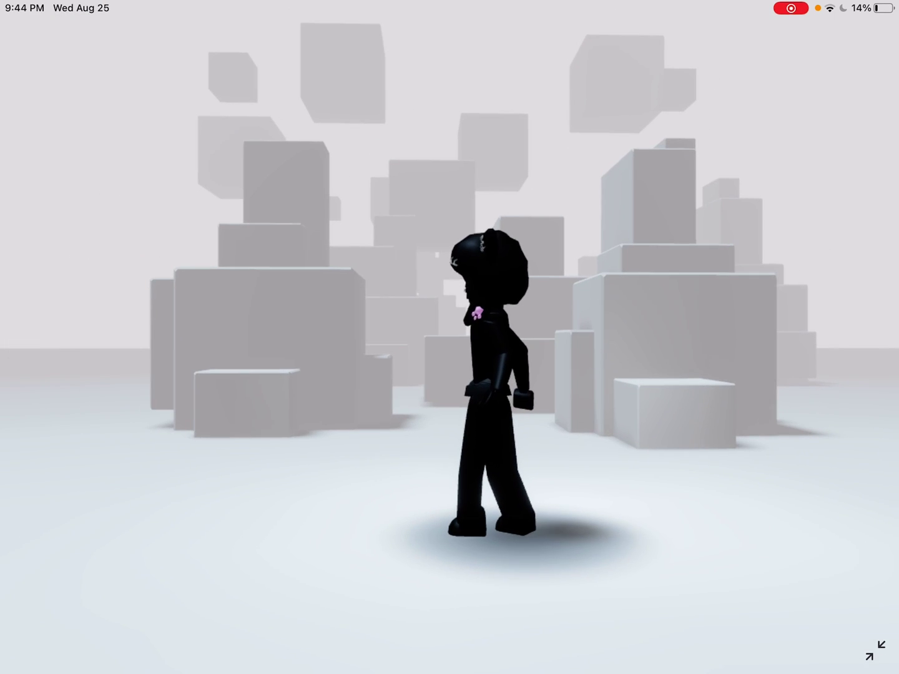